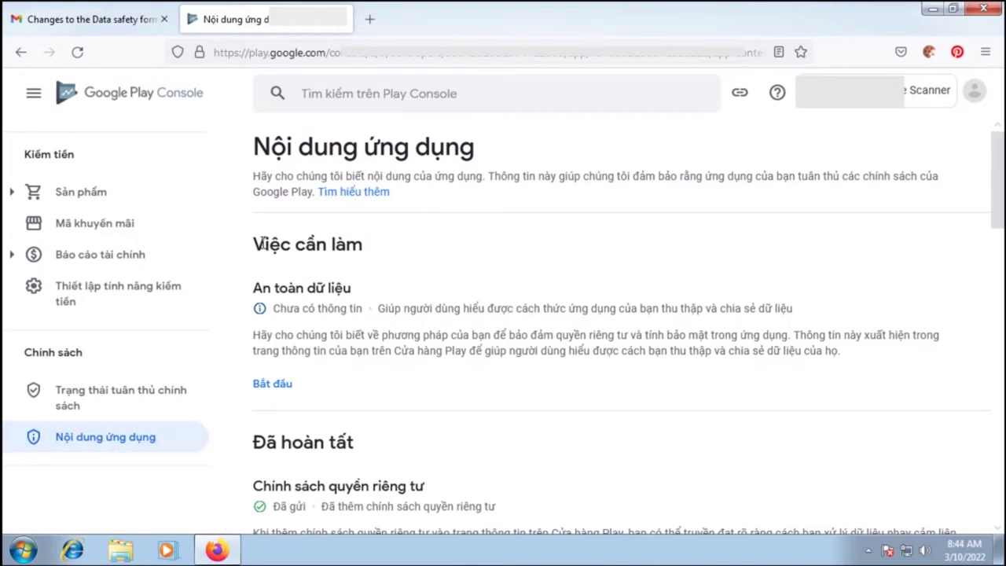
Start the pending An toàn dữ liệu declaration listed under Việc cần làm on the app content page
scroll(371, 266, down, 3)
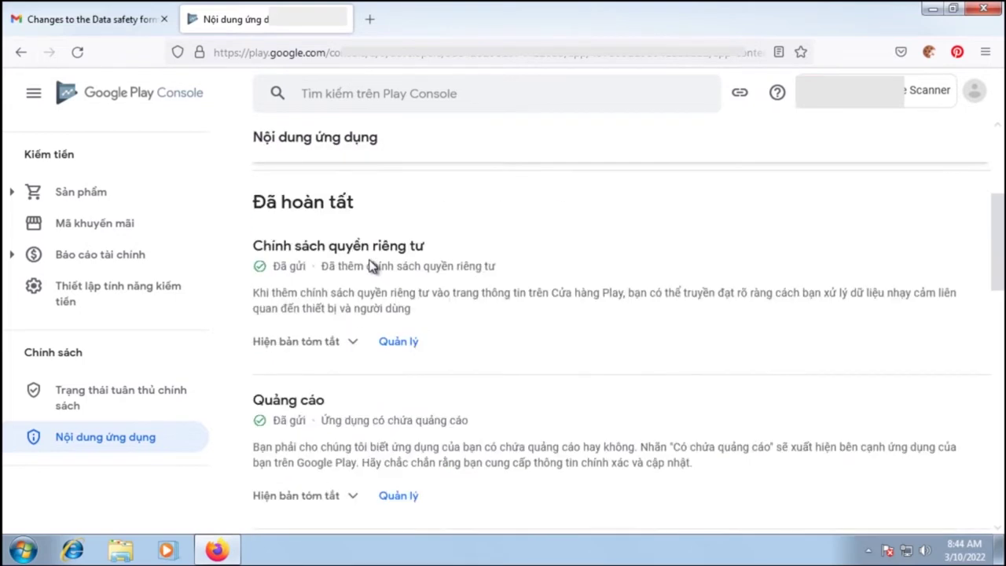
scroll(306, 242, down, 1)
scroll(307, 245, down, 10)
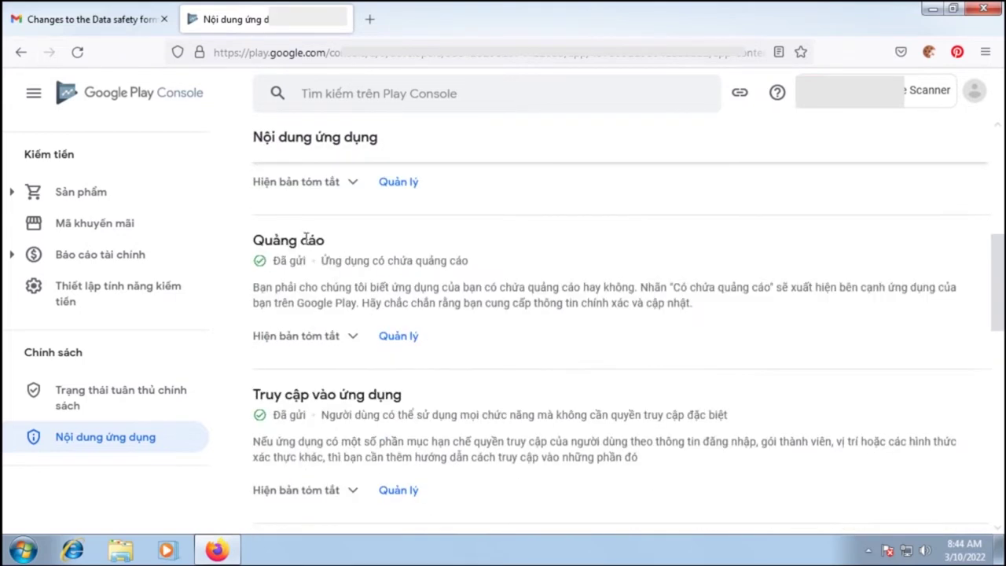
scroll(335, 275, down, 2)
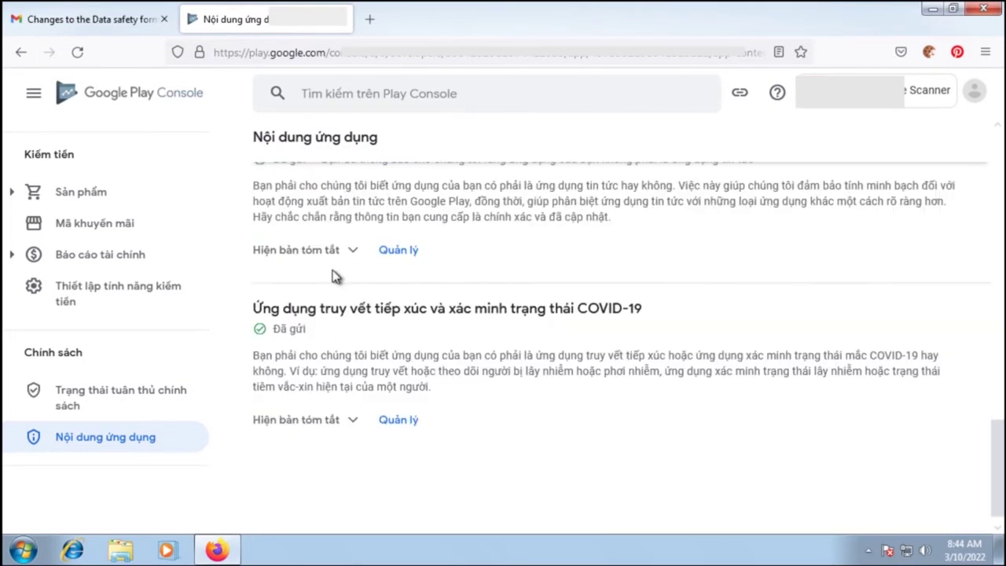
drag(996, 452, 979, 188)
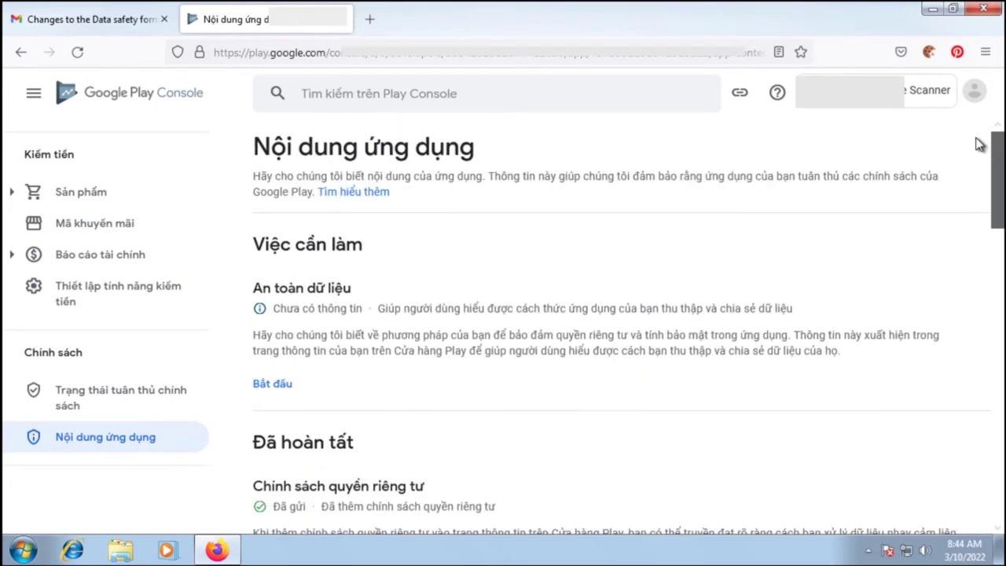
drag(256, 288, 408, 294)
click(409, 294)
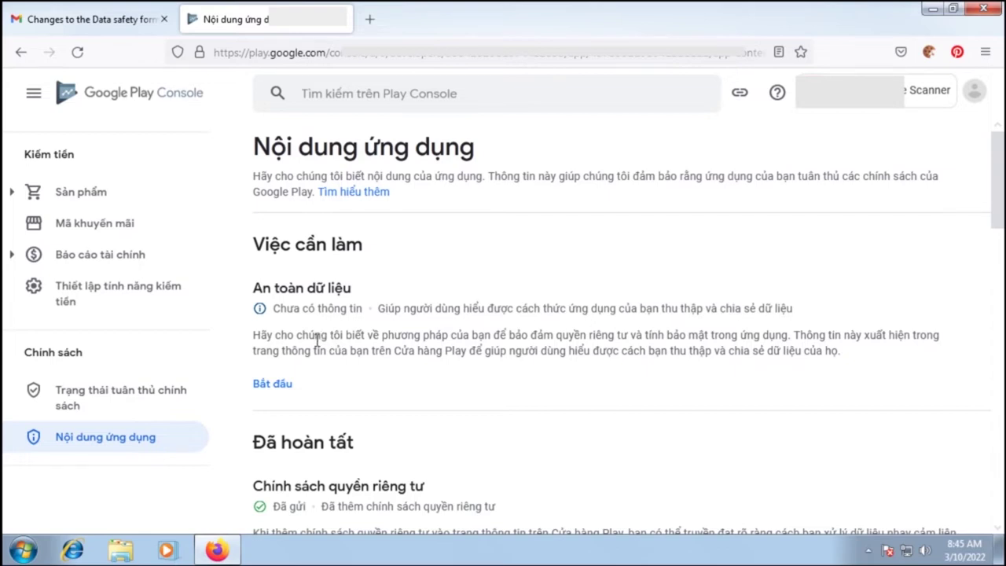
click(271, 390)
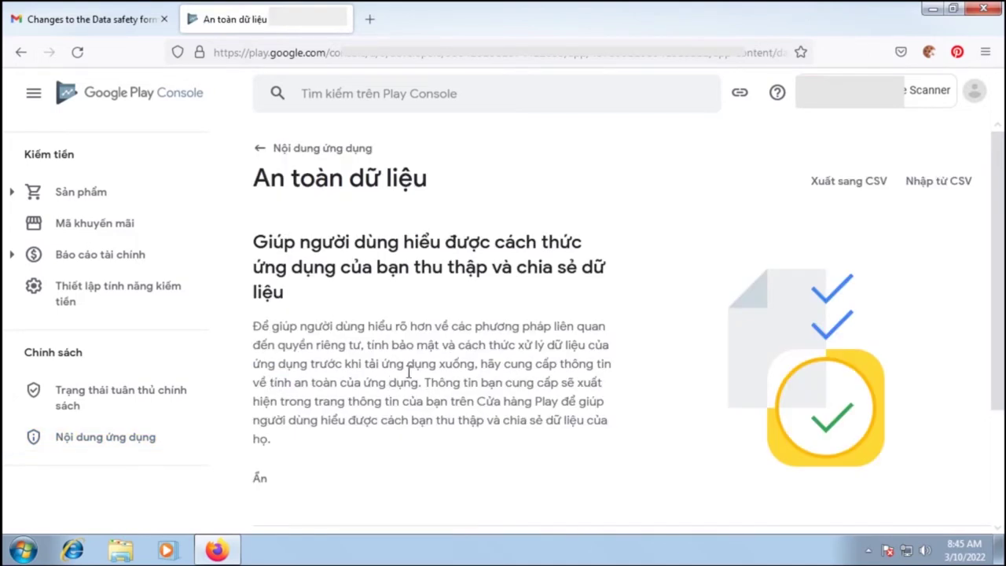
Read through the data safety overview and proceed to the Bảo mật và thu thập dữ liệu stage
scroll(417, 267, down, 3)
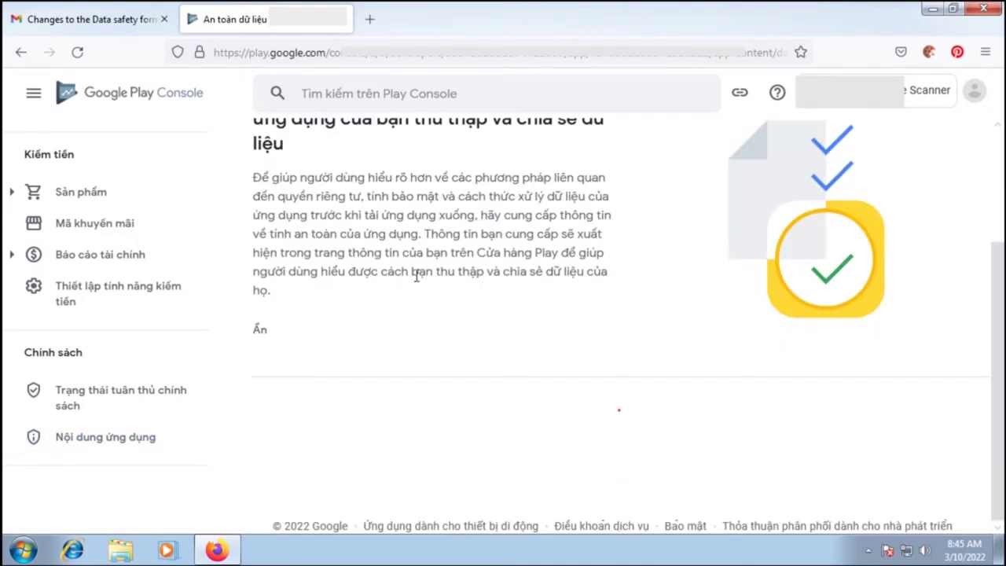
scroll(417, 275, down, 10)
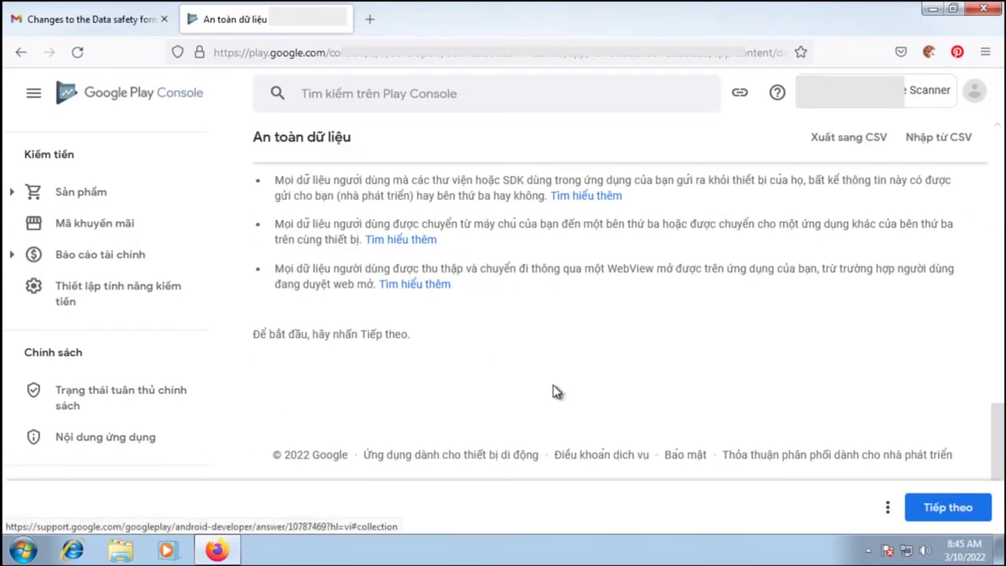
click(951, 511)
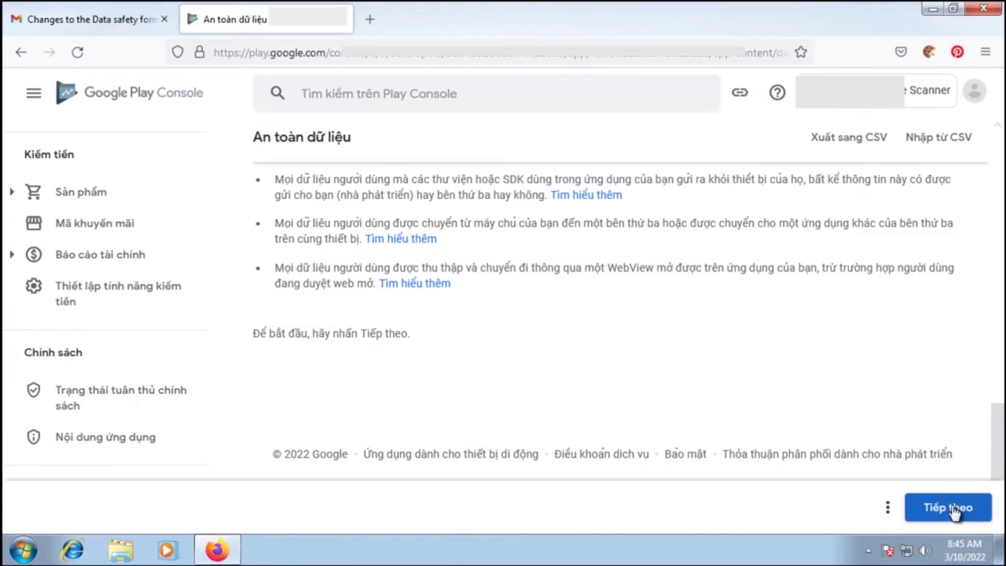
Answer Có to the questions on collecting or sharing user data, encryption in transit, and letting users request data deletion
scroll(632, 360, down, 3)
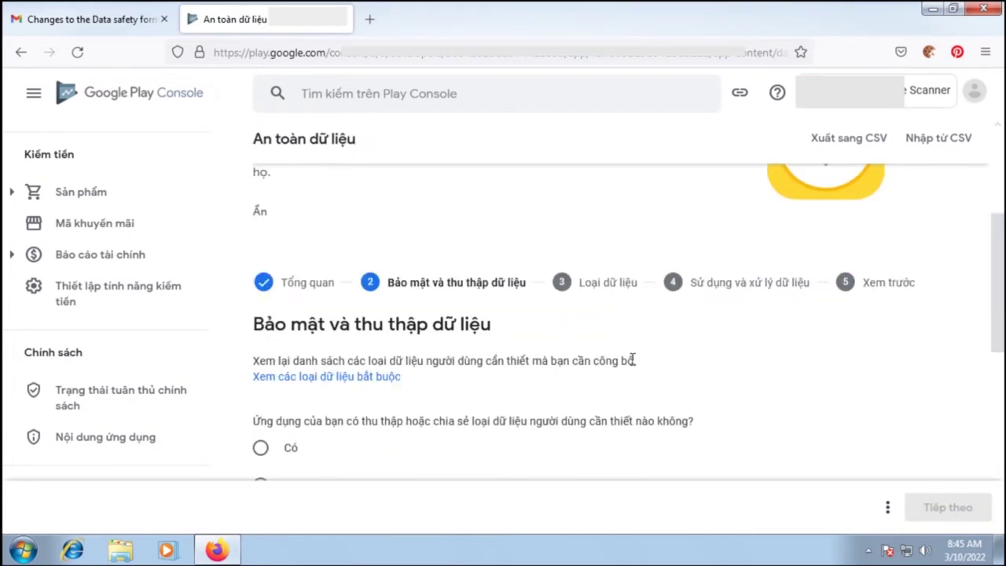
scroll(634, 361, down, 2)
scroll(636, 364, up, 1)
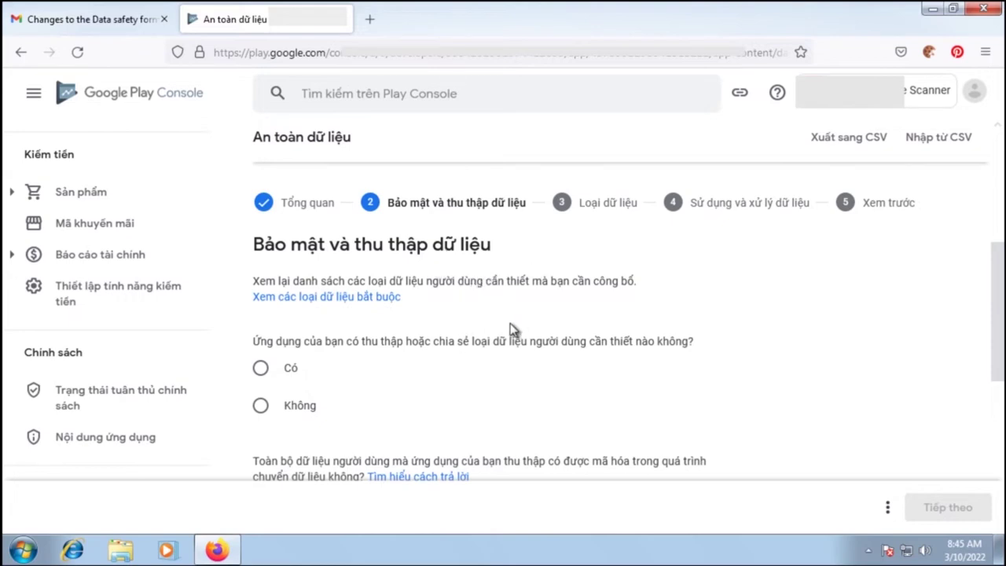
scroll(510, 325, down, 1)
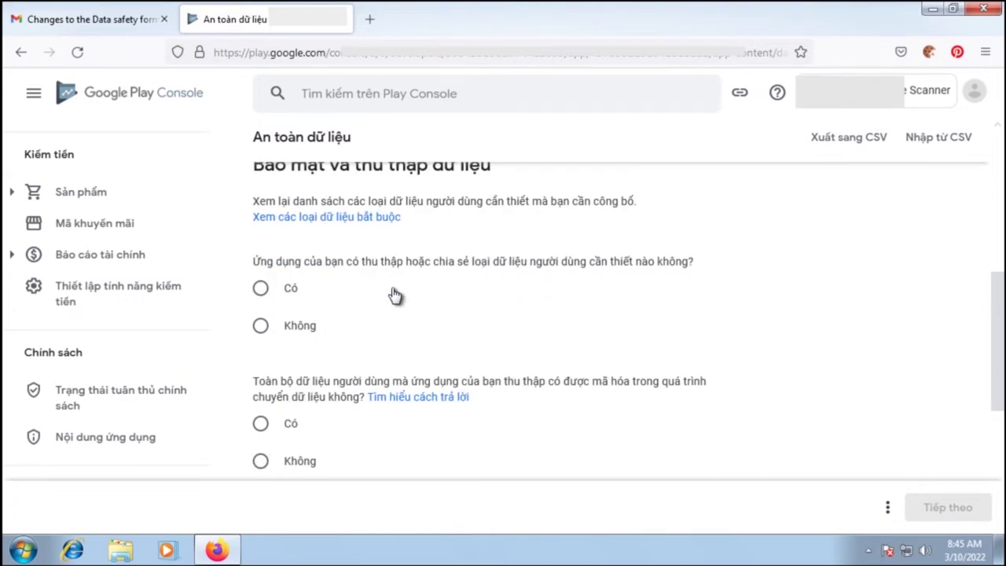
click(260, 289)
scroll(325, 337, down, 2)
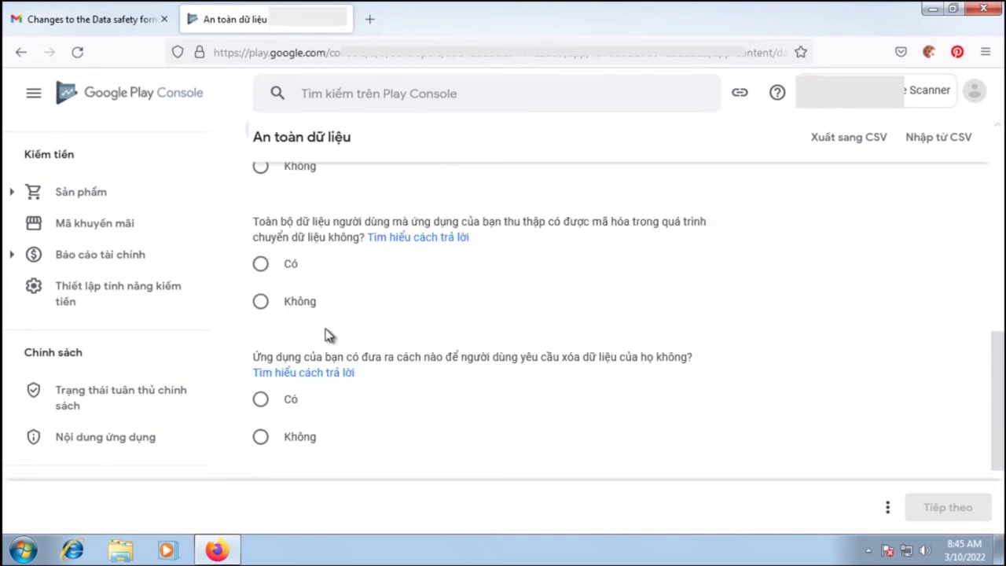
click(260, 265)
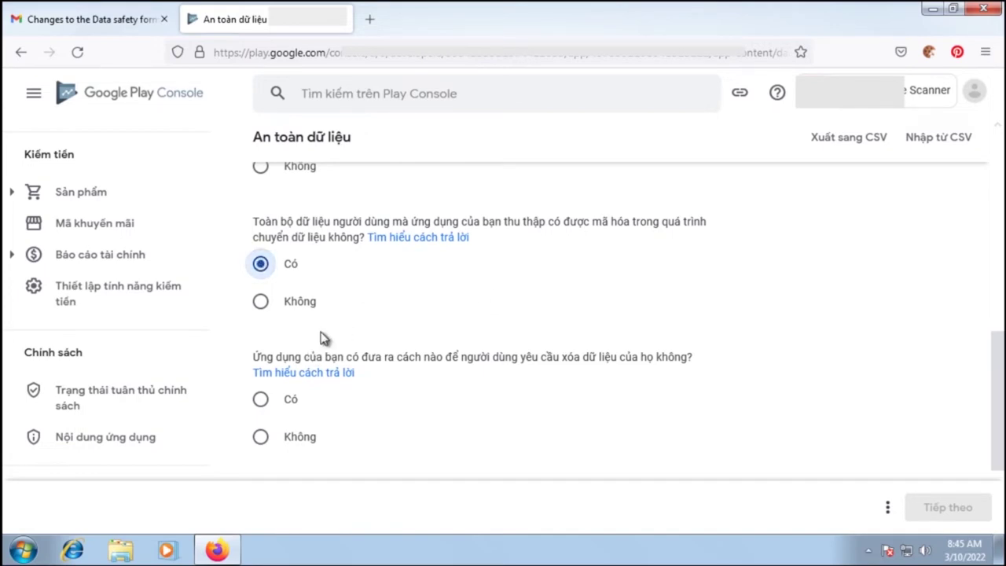
click(259, 400)
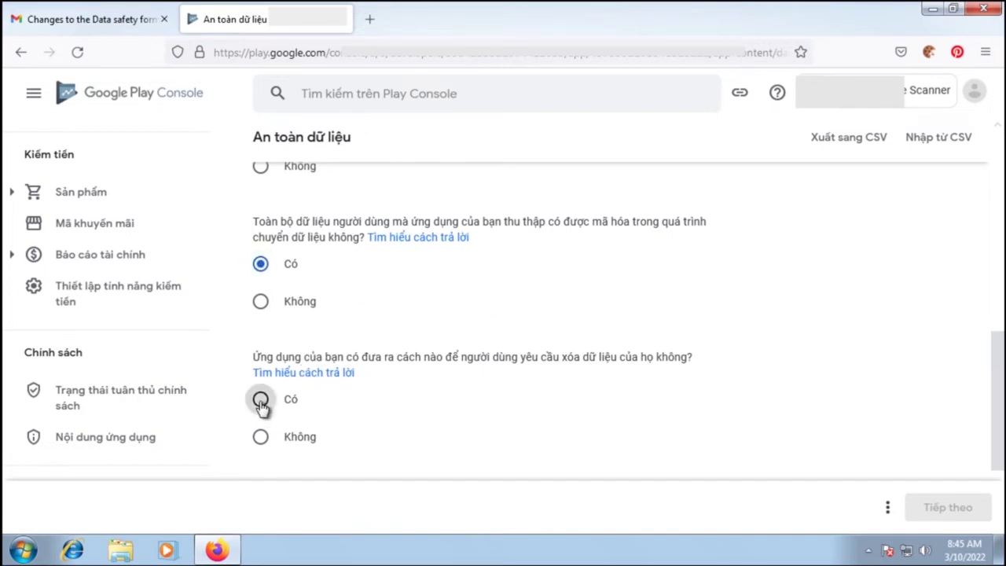
click(260, 399)
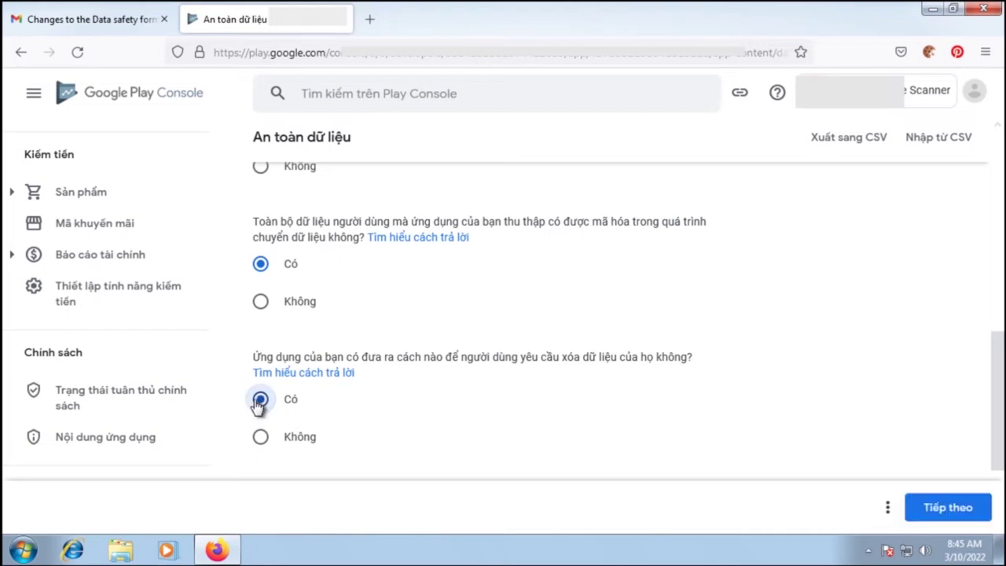
Review the completed Bảo mật và thu thập dữ liệu stage and proceed to the Loại dữ liệu stage
scroll(573, 337, up, 2)
scroll(573, 338, up, 5)
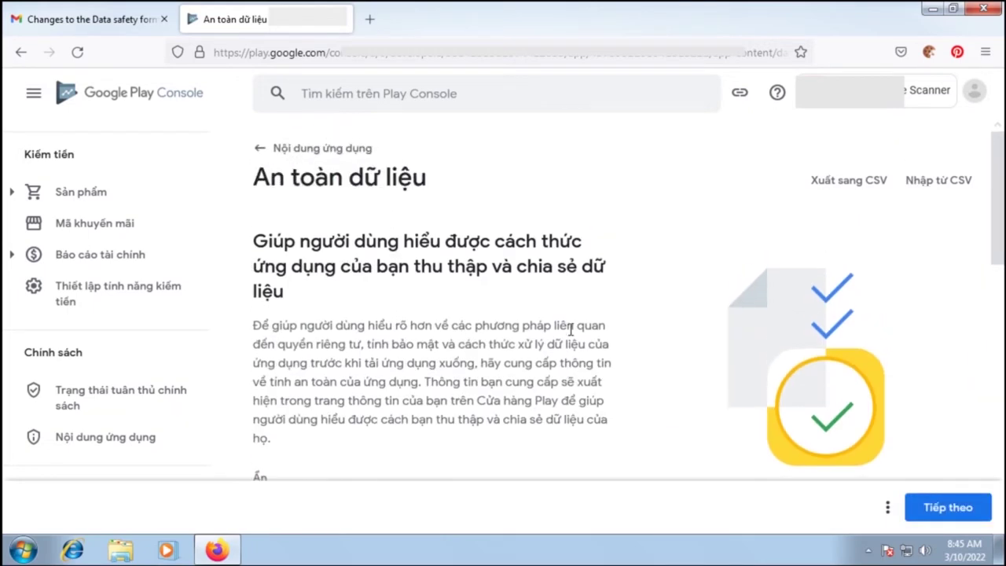
scroll(569, 329, down, 3)
scroll(573, 338, down, 7)
scroll(573, 340, up, 7)
click(951, 509)
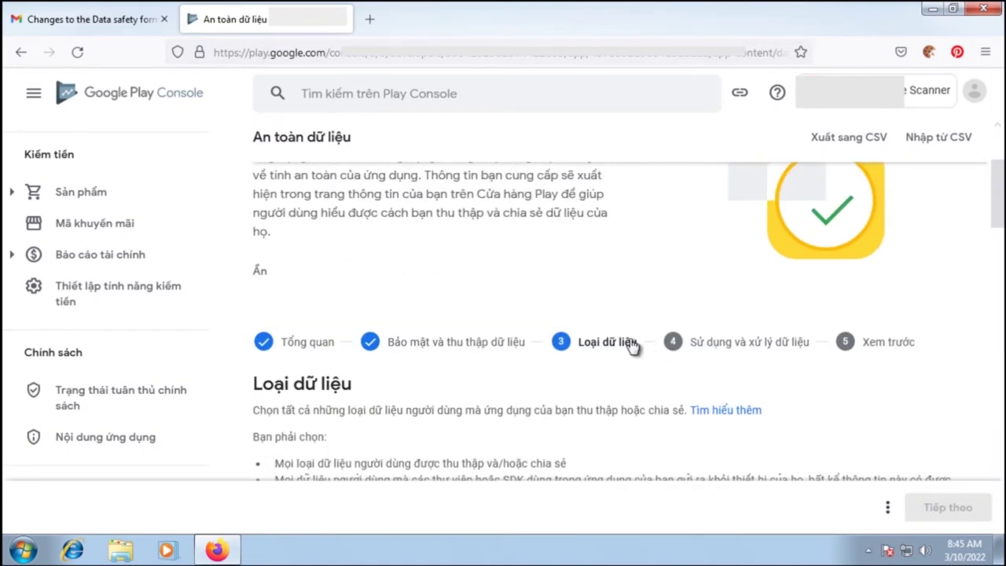
Look over the start of the data types list and collapse the Vị trí category
scroll(635, 344, down, 3)
scroll(632, 346, down, 3)
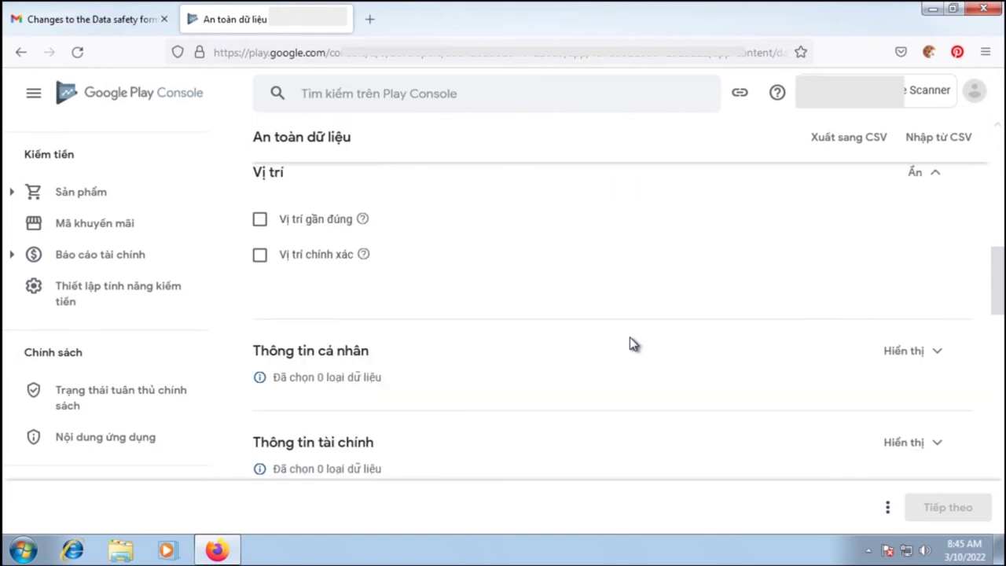
scroll(632, 343, up, 1)
scroll(635, 344, down, 1)
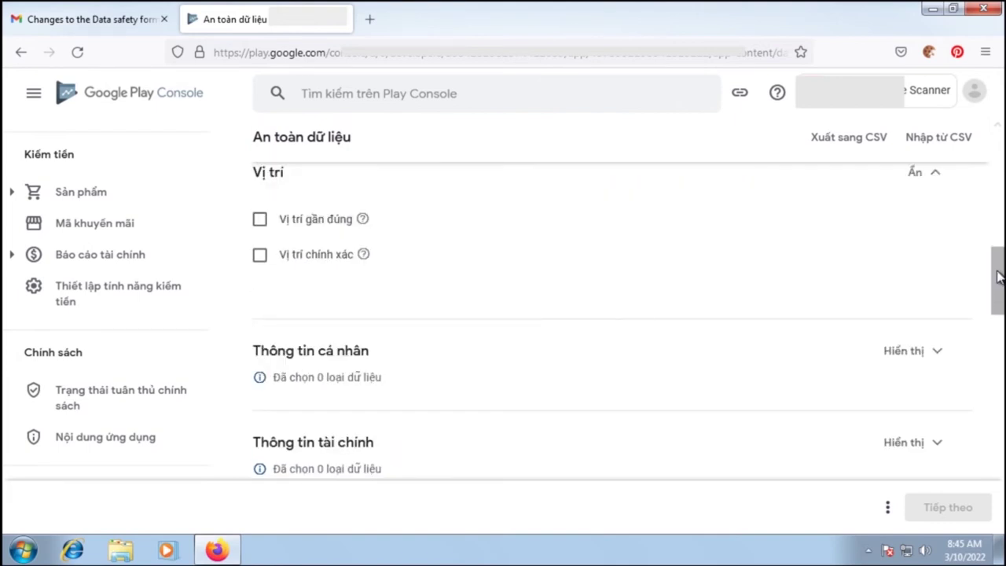
drag(999, 267, 1000, 236)
click(933, 374)
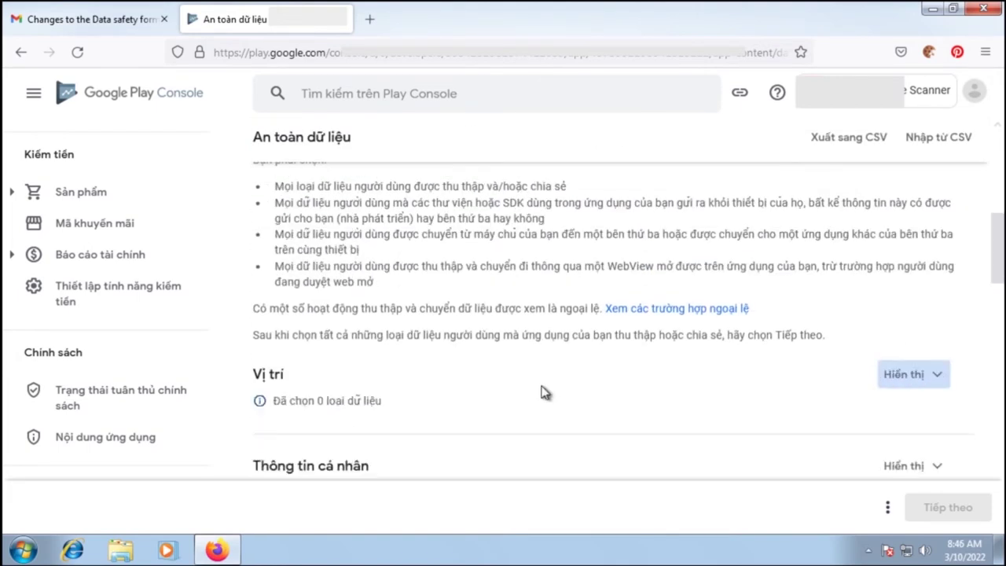
Expand the Thiết bị hoặc mã nhận dạng khác category, select its data type, and proceed to the Sử dụng và xử lý dữ liệu stage
scroll(393, 389, down, 2)
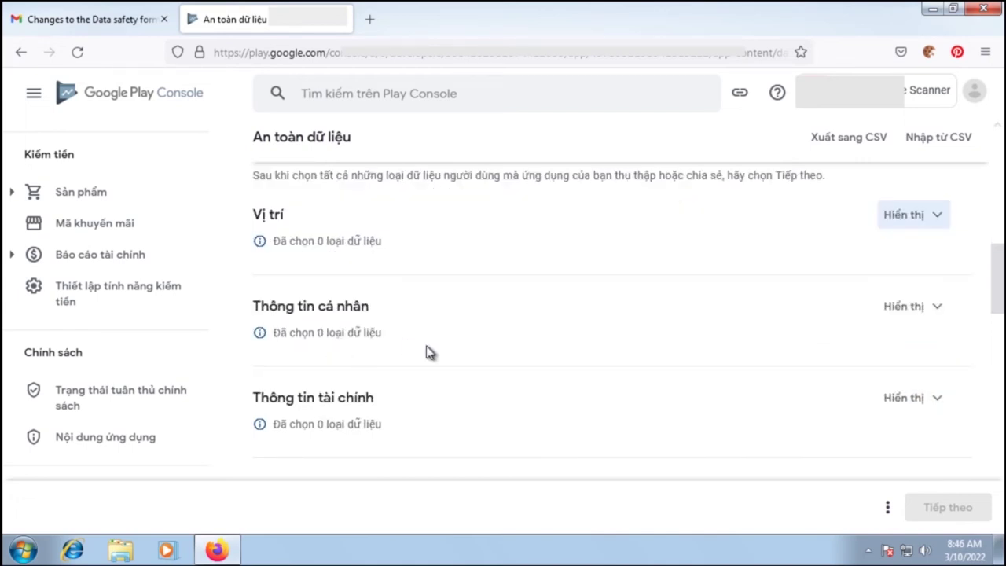
scroll(428, 352, down, 2)
scroll(423, 343, down, 3)
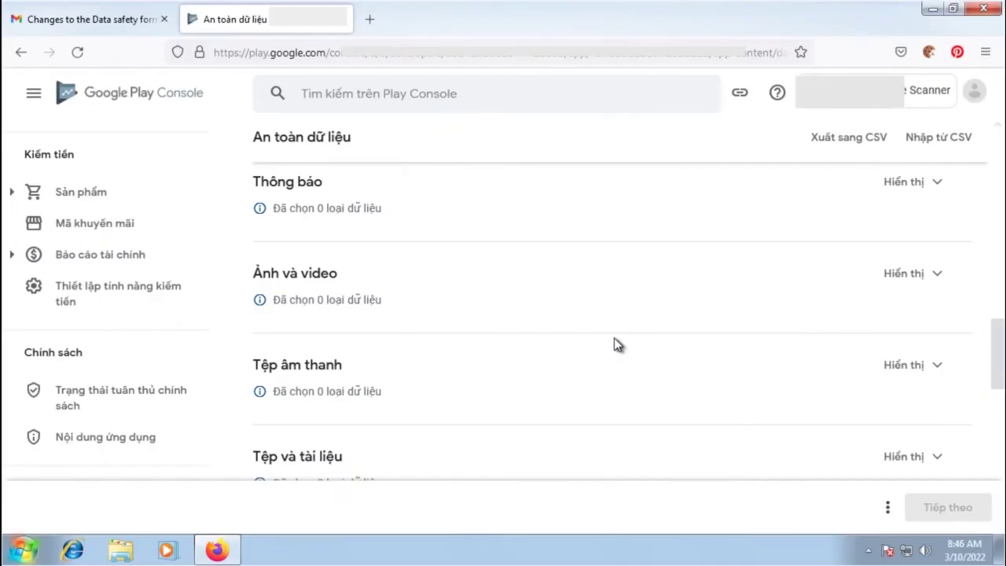
scroll(498, 388, down, 4)
scroll(498, 389, down, 5)
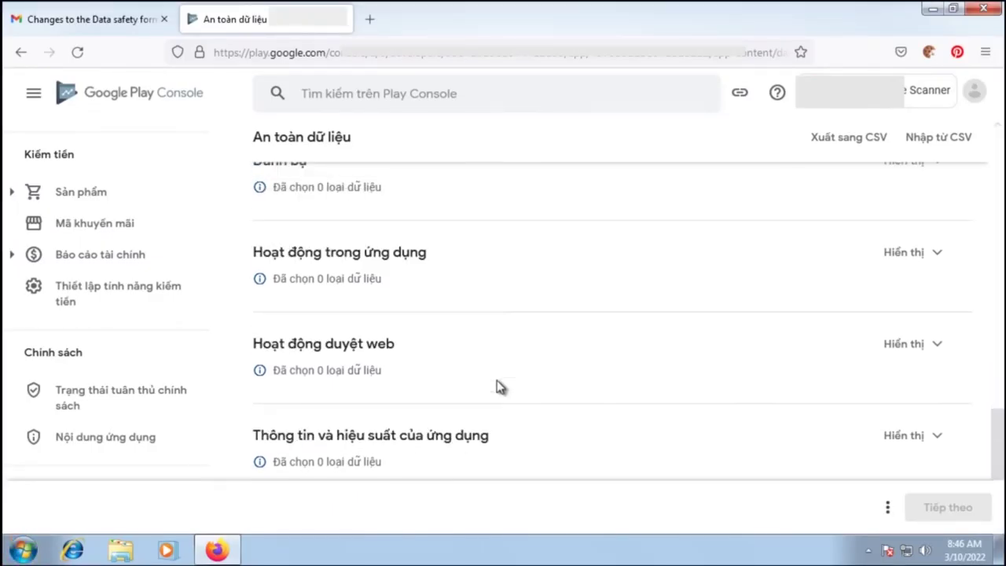
scroll(472, 364, up, 1)
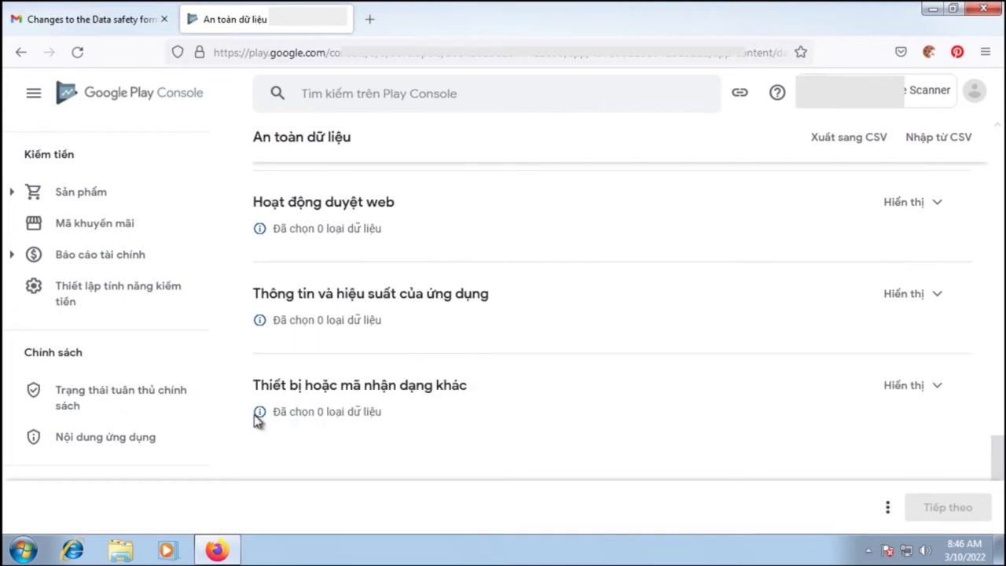
drag(254, 387, 472, 388)
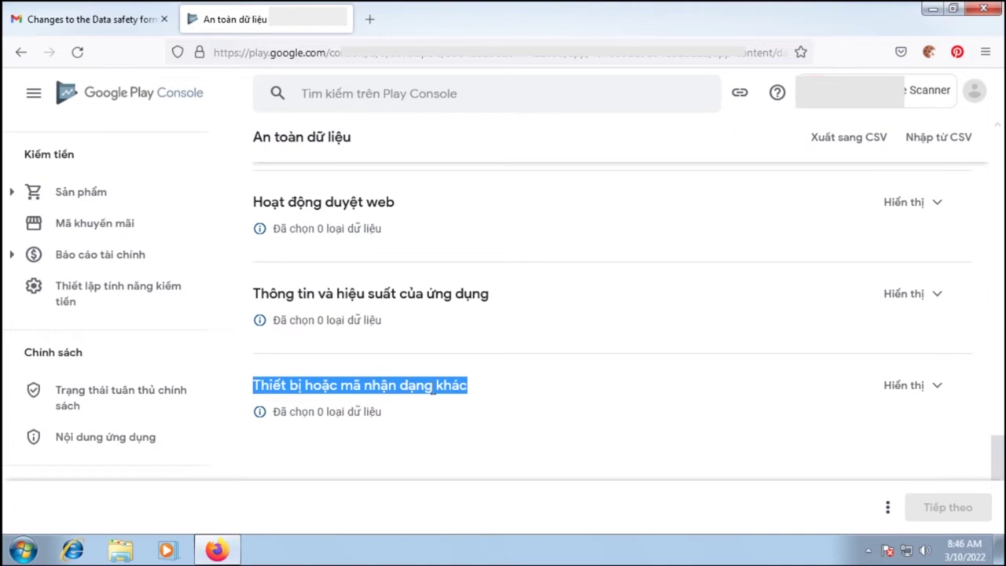
click(941, 388)
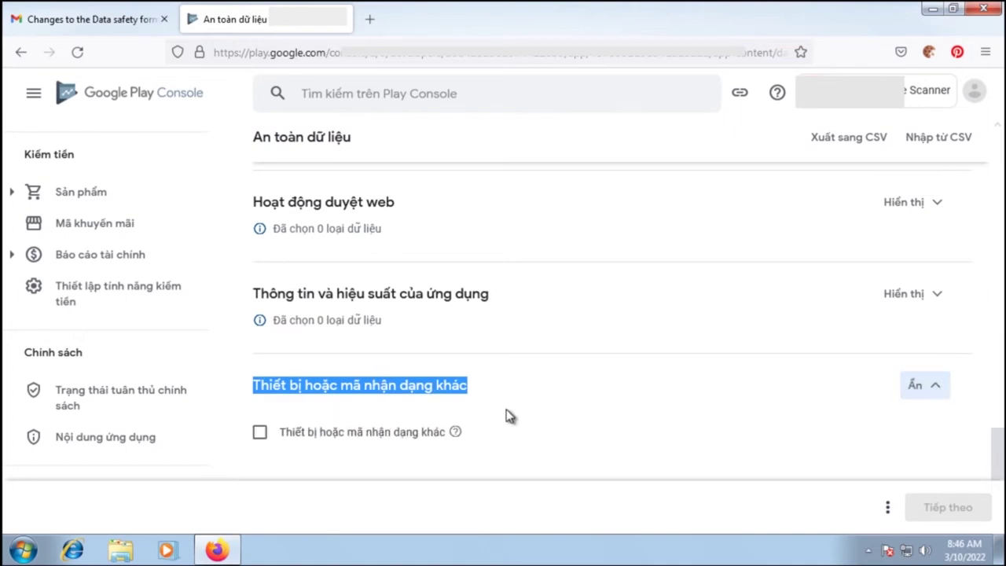
scroll(505, 409, down, 3)
key(Tab)
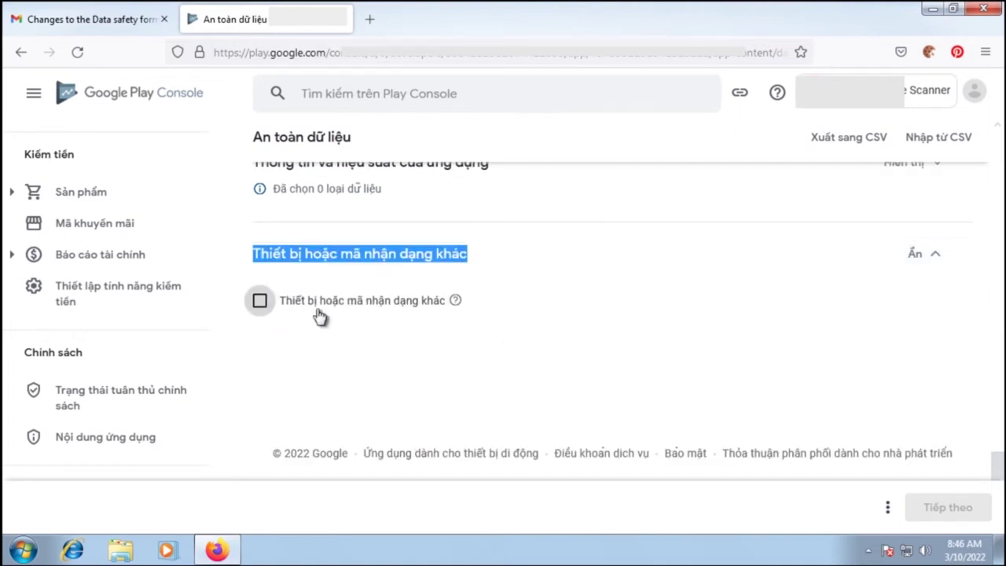
click(378, 312)
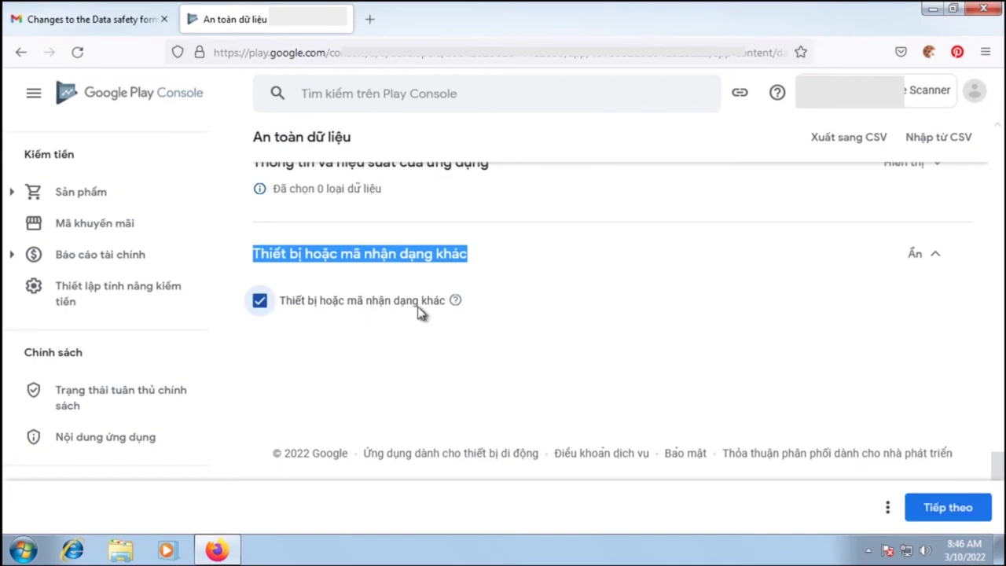
click(965, 525)
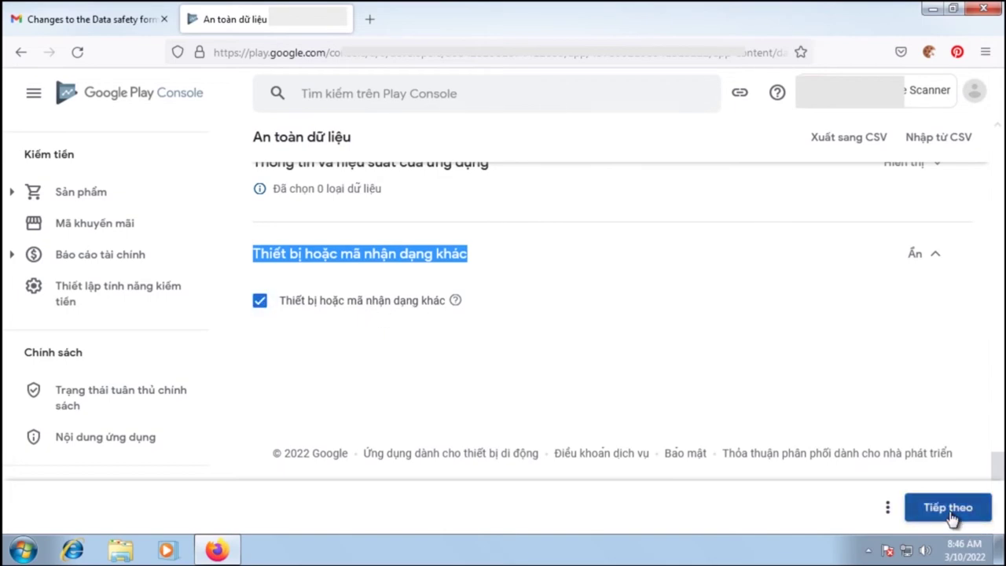
Open the usage questions for Thiết bị hoặc mã nhận dạng khác and mark the data as both Có thu thập and Có chia sẻ
scroll(503, 346, down, 7)
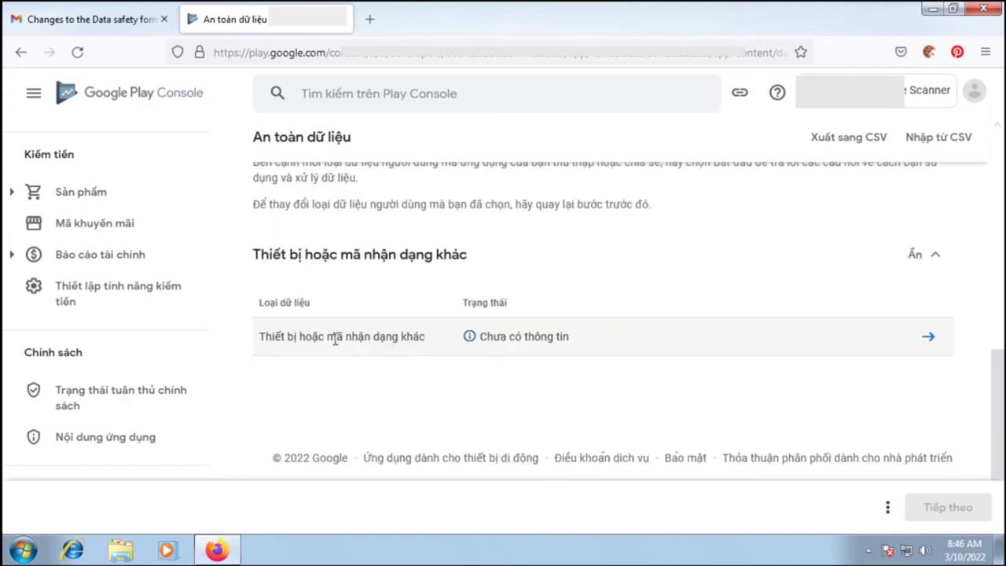
drag(310, 342, 422, 340)
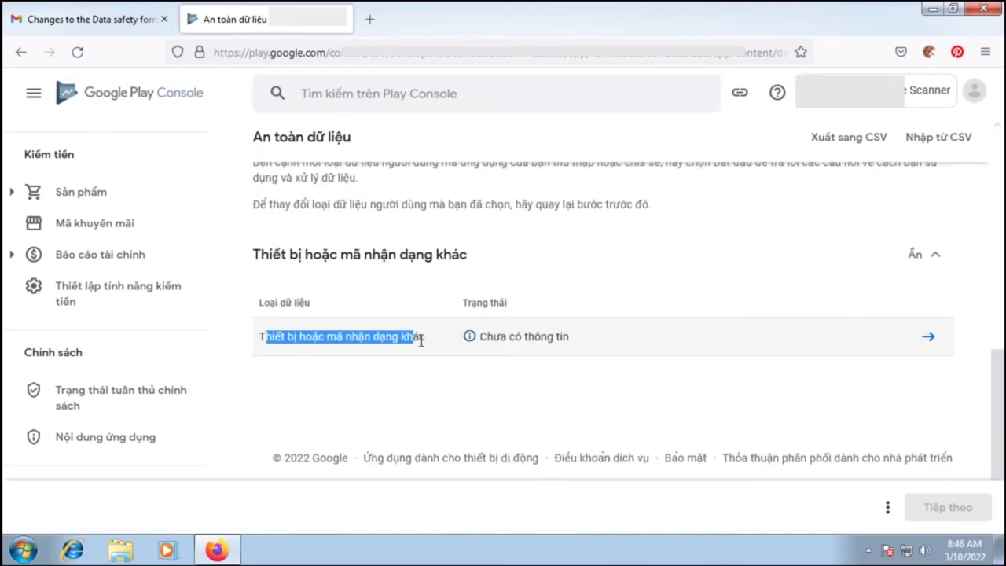
click(617, 393)
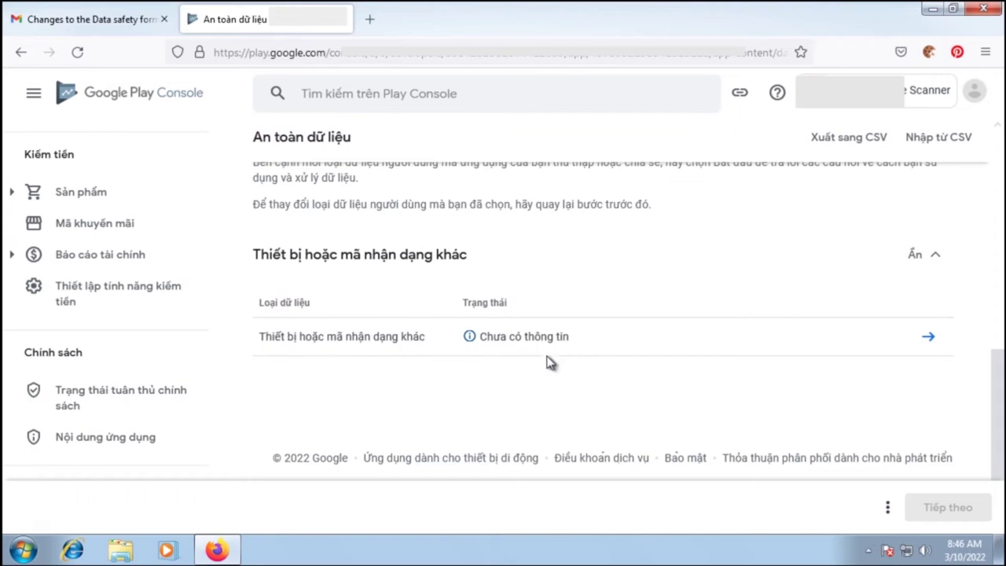
click(932, 341)
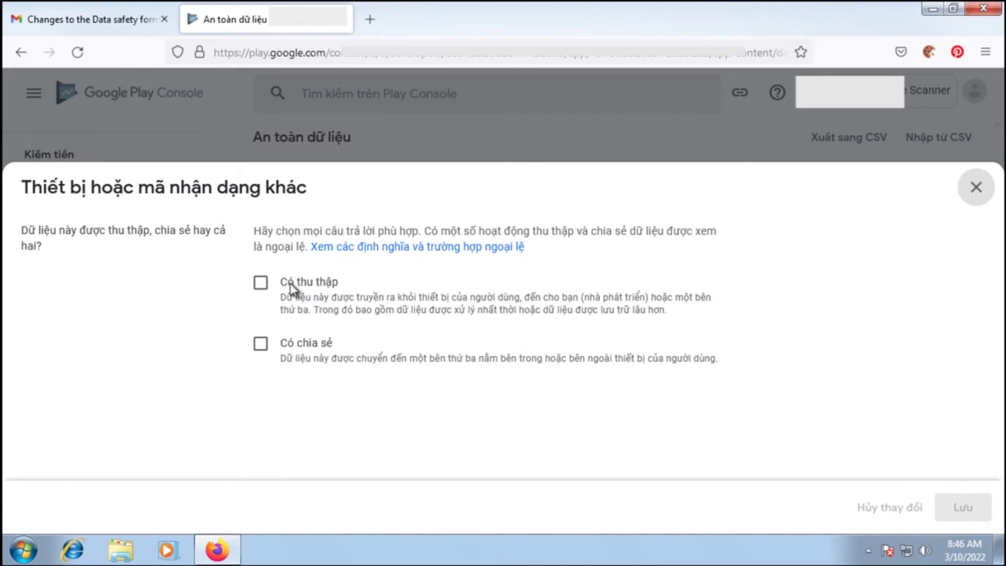
click(260, 348)
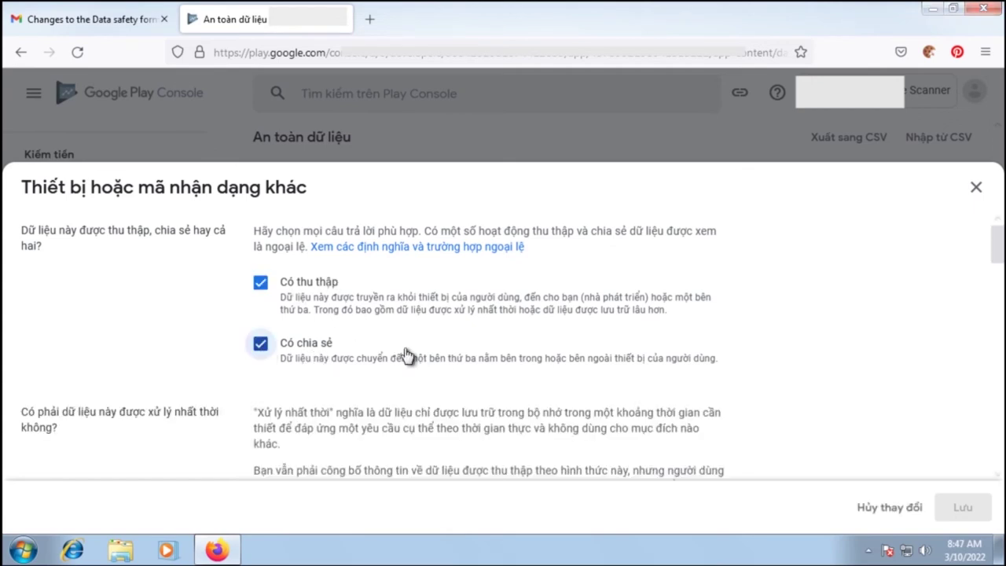
Answer Có to the temporary processing question and mark the data collection as required (Bắt buộc phải thu thập dữ liệu này)
drag(996, 247, 1000, 279)
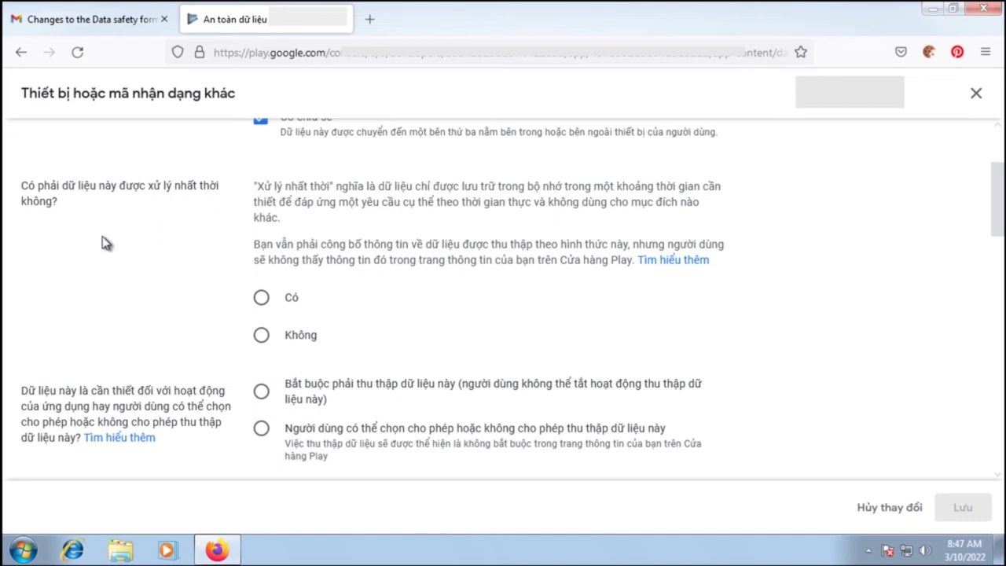
click(264, 310)
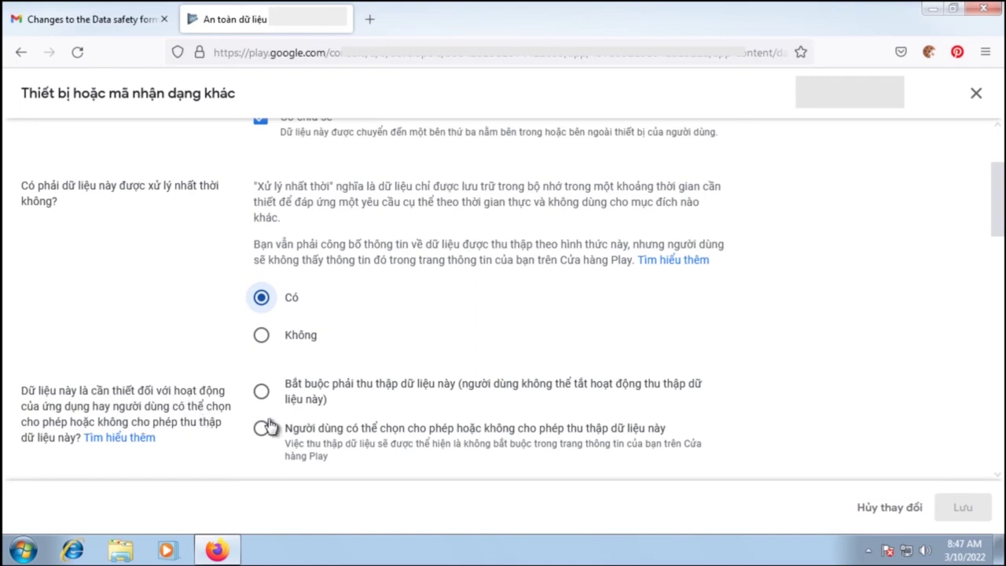
click(263, 397)
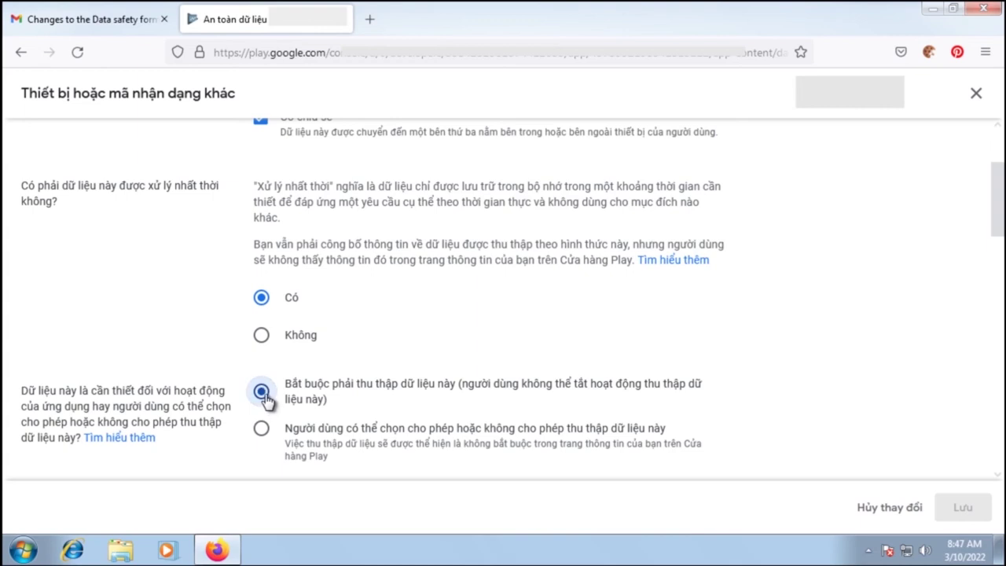
Select Chức năng của ứng dụng and Phân tích as the reasons for collecting this data
drag(999, 228, 998, 279)
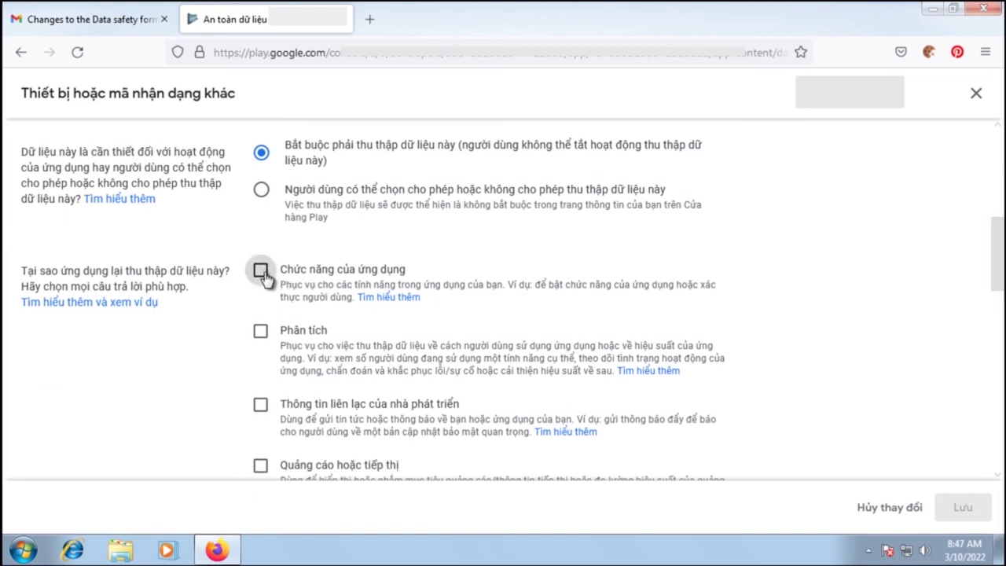
key(space)
click(261, 333)
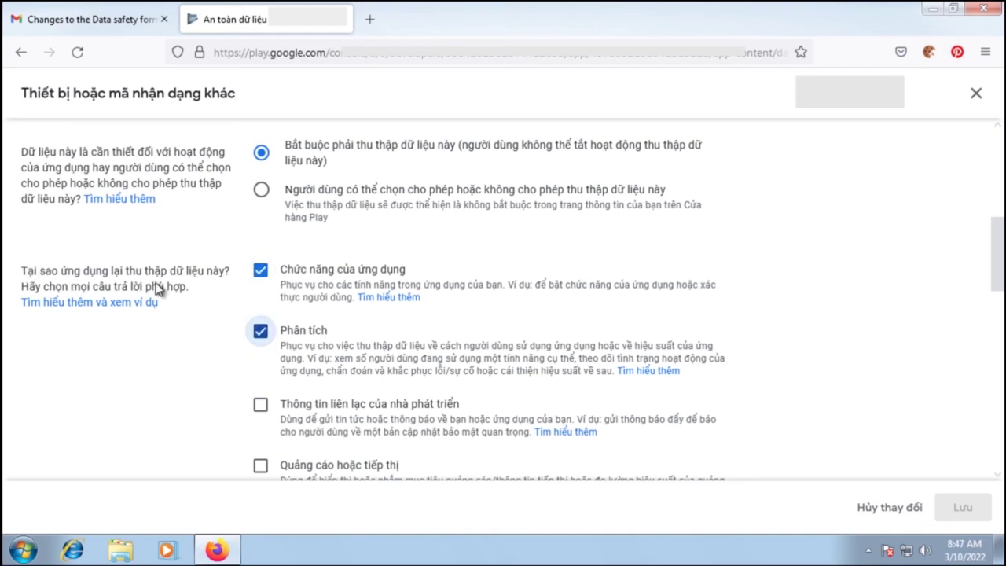
Select Chức năng của ứng dụng and Phân tích as the reasons for sharing this data, and return to the first question for review
drag(1002, 240, 1002, 370)
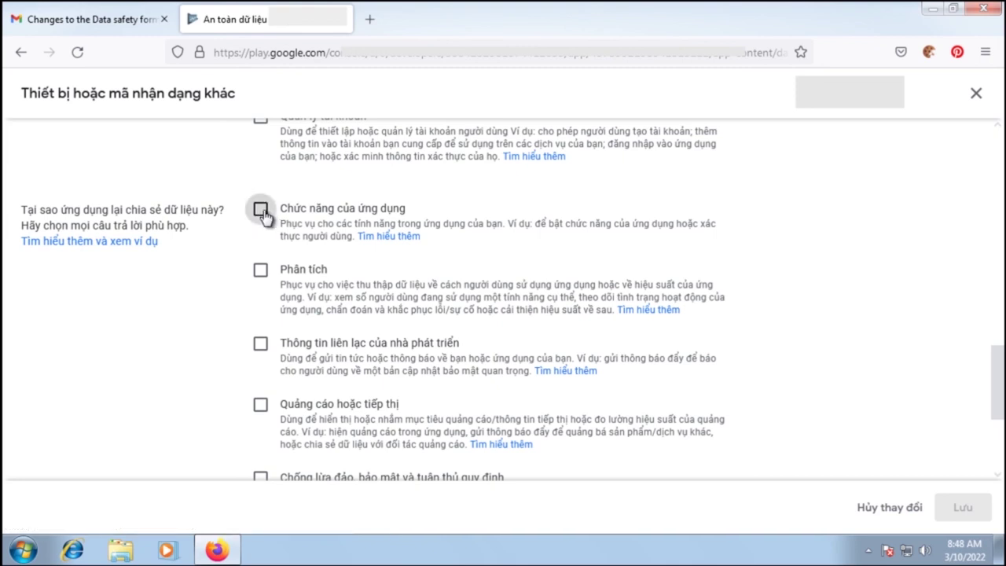
key(space)
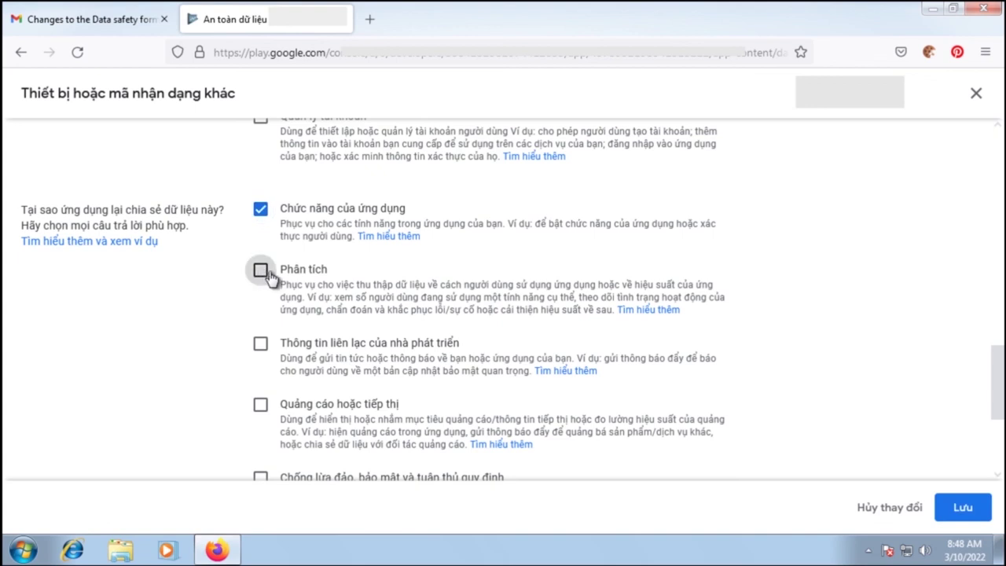
click(266, 275)
drag(997, 406, 995, 174)
scroll(994, 175, up, 2)
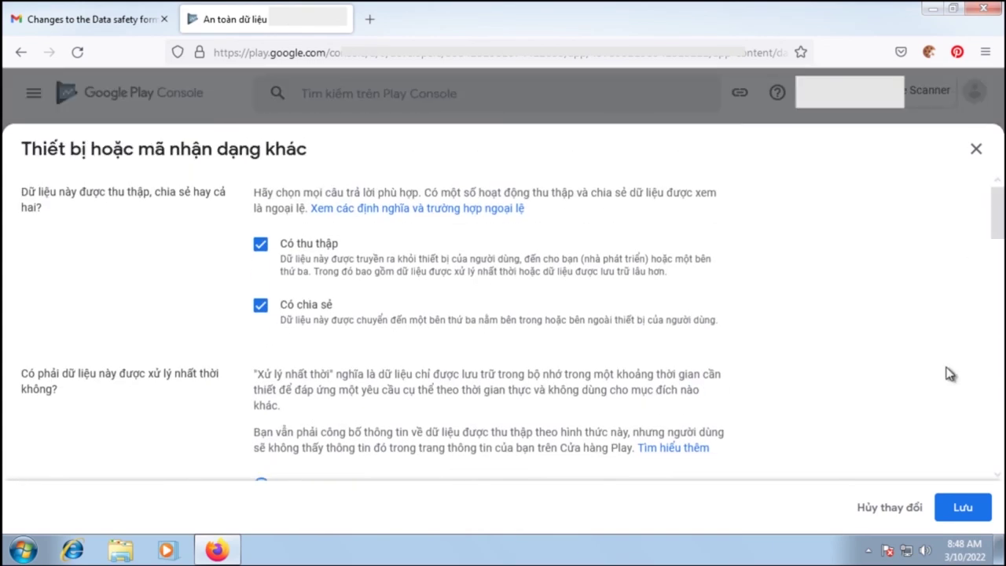